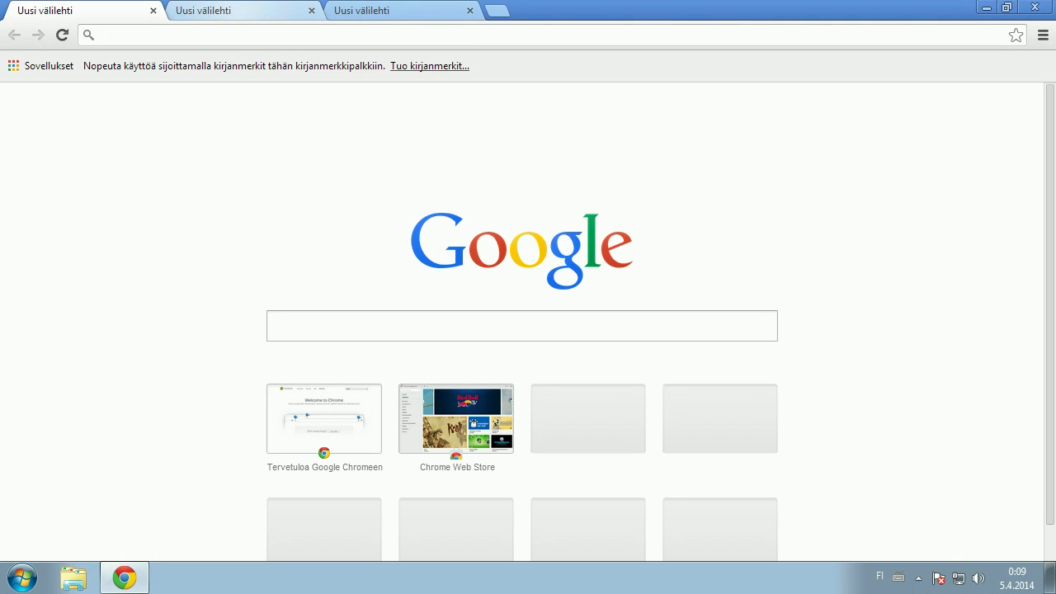
# Close the two extra blank browser tabs, keeping only one new tab open
pyautogui.click(469, 11)
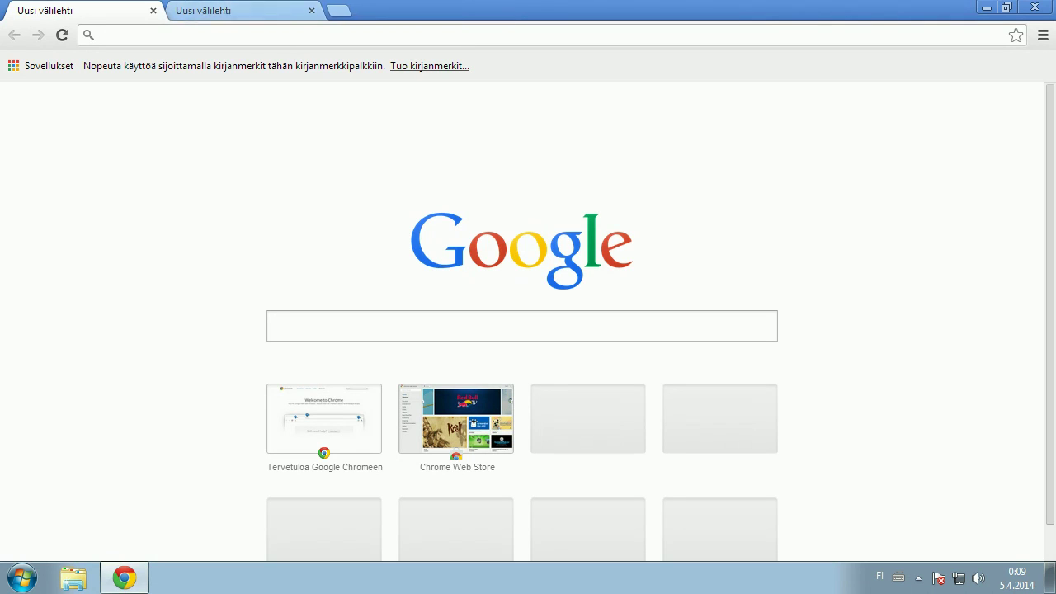
pyautogui.click(311, 11)
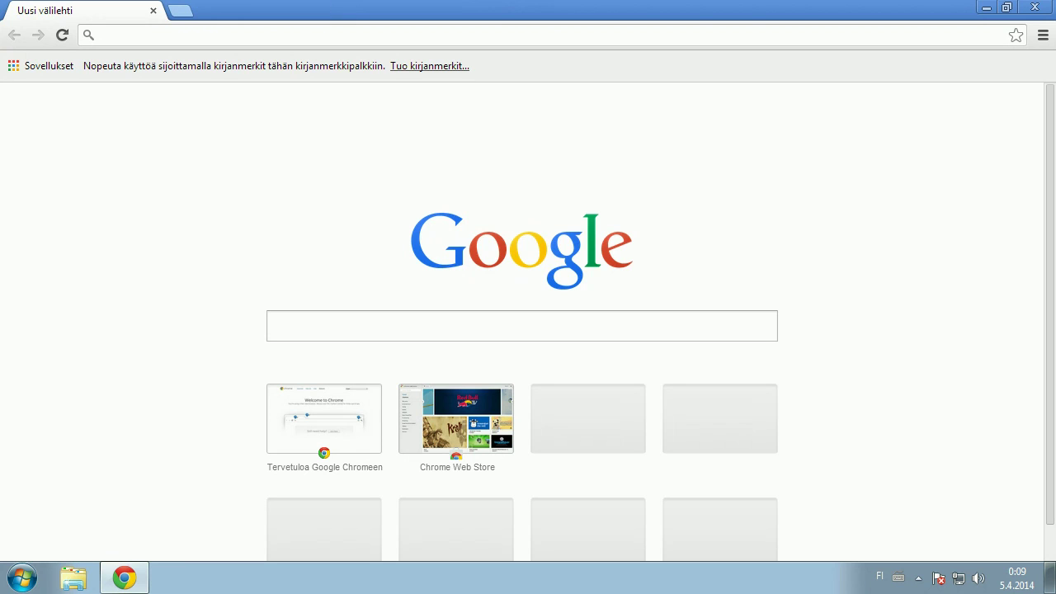
# Restore and re-maximize the browser window, and repeatedly open and close blank tabs until a single new tab remains
pyautogui.press('super+Down')
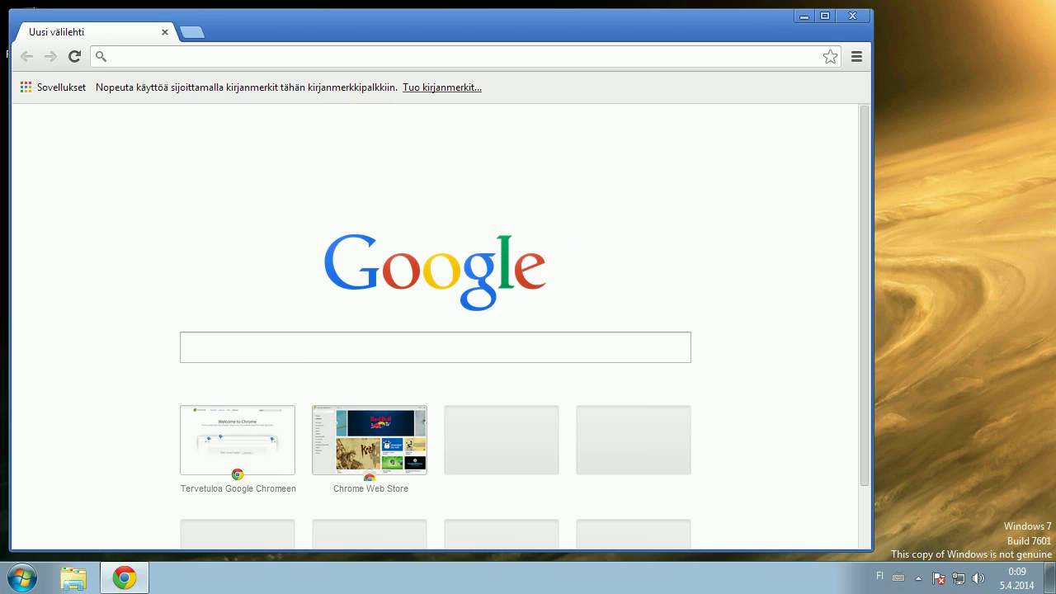
pyautogui.press('super+Up')
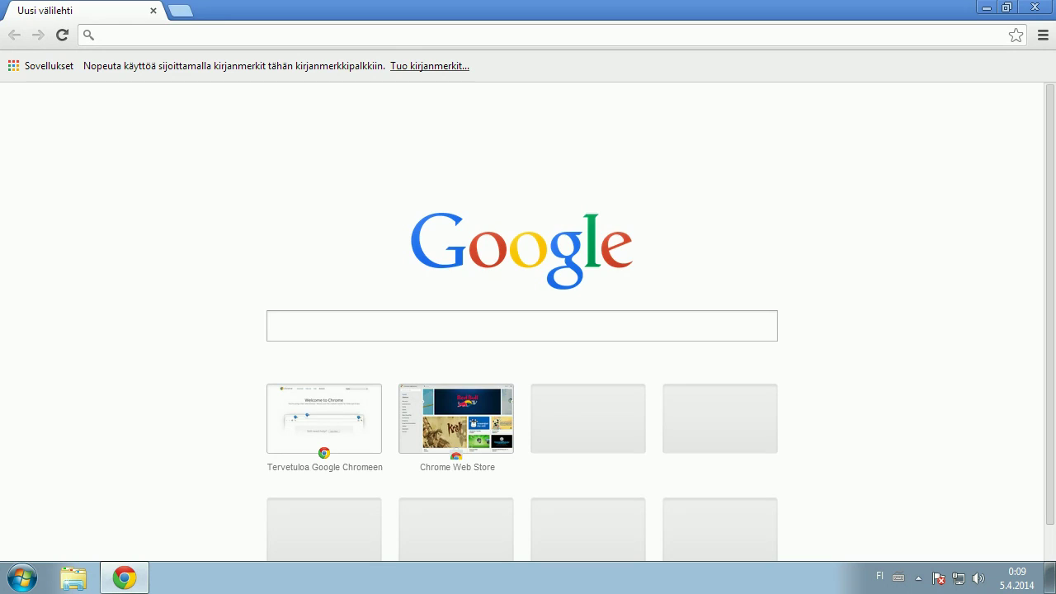
pyautogui.click(180, 9)
pyautogui.click(83, 10)
pyautogui.hotkey('ctrl', 'w')
pyautogui.hotkey('ctrl', 't')
pyautogui.hotkey('ctrl', 'w')
pyautogui.press('super+Down')
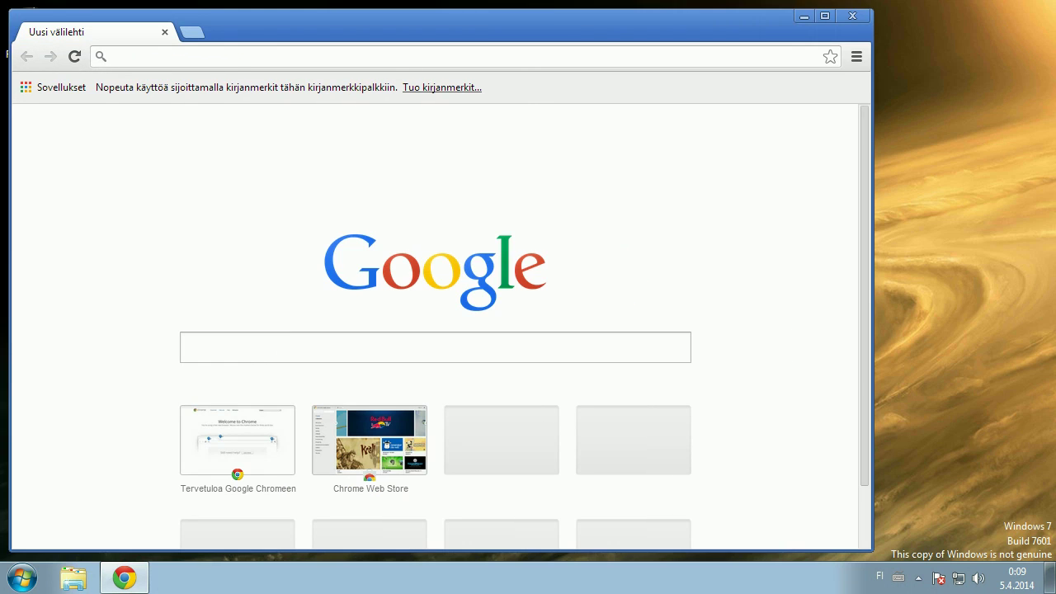
pyautogui.press('super+Up')
pyautogui.hotkey('ctrl', 't')
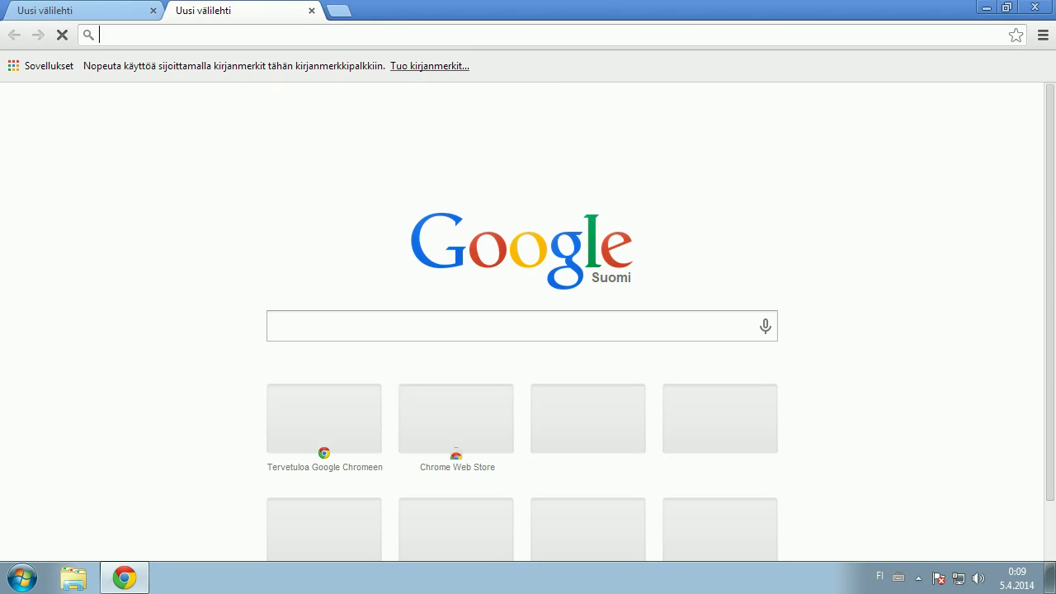
pyautogui.hotkey('ctrl', 'w')
pyautogui.hotkey('ctrl', 't')
pyautogui.hotkey('ctrl', 't')
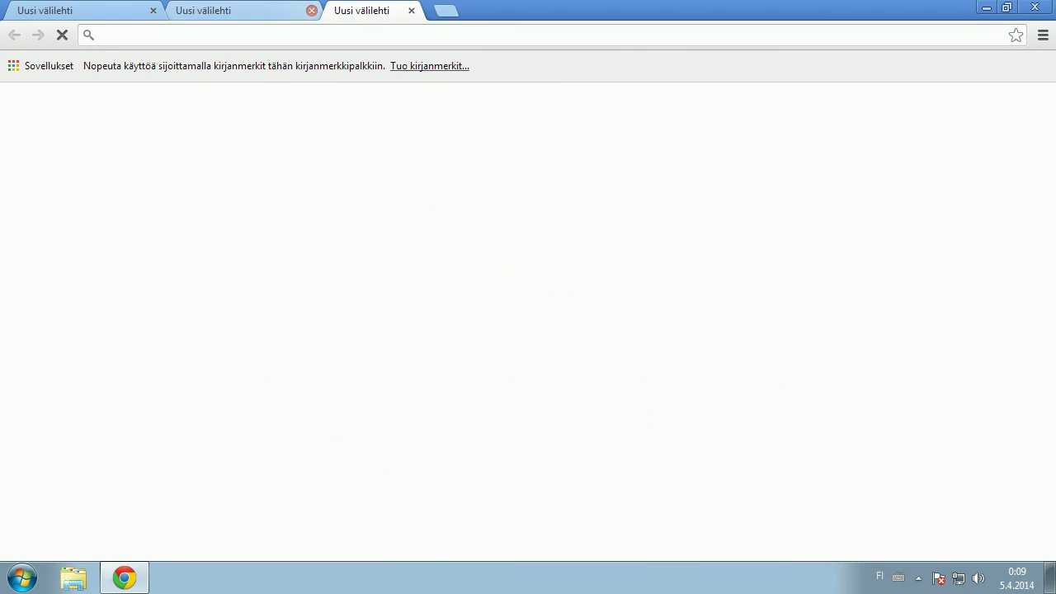
pyautogui.hotkey('ctrl', 'w')
pyautogui.hotkey('ctrl', 'w')
pyautogui.hotkey('ctrl', 't')
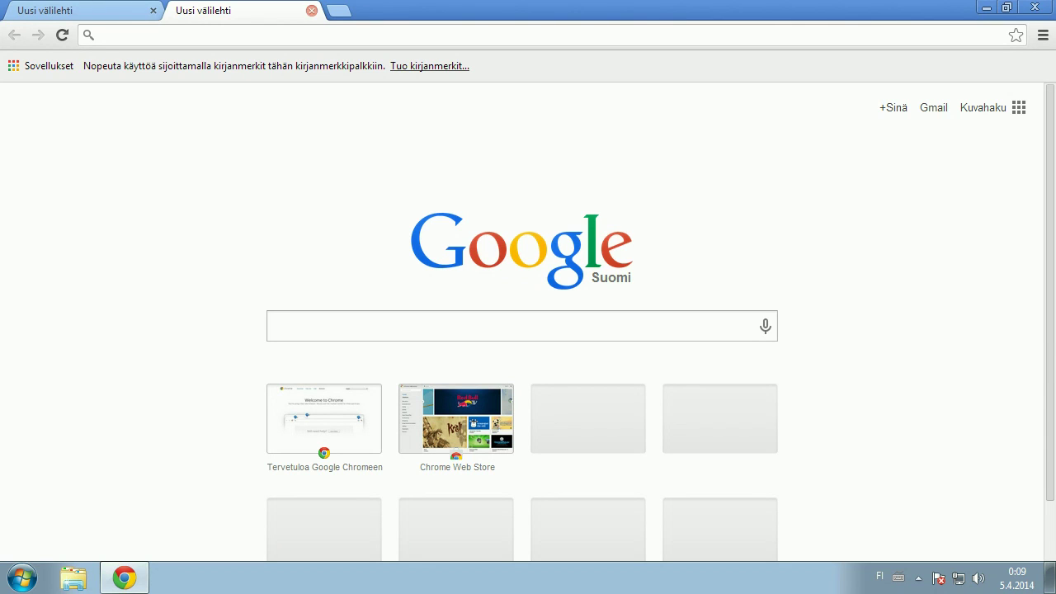
pyautogui.click(338, 10)
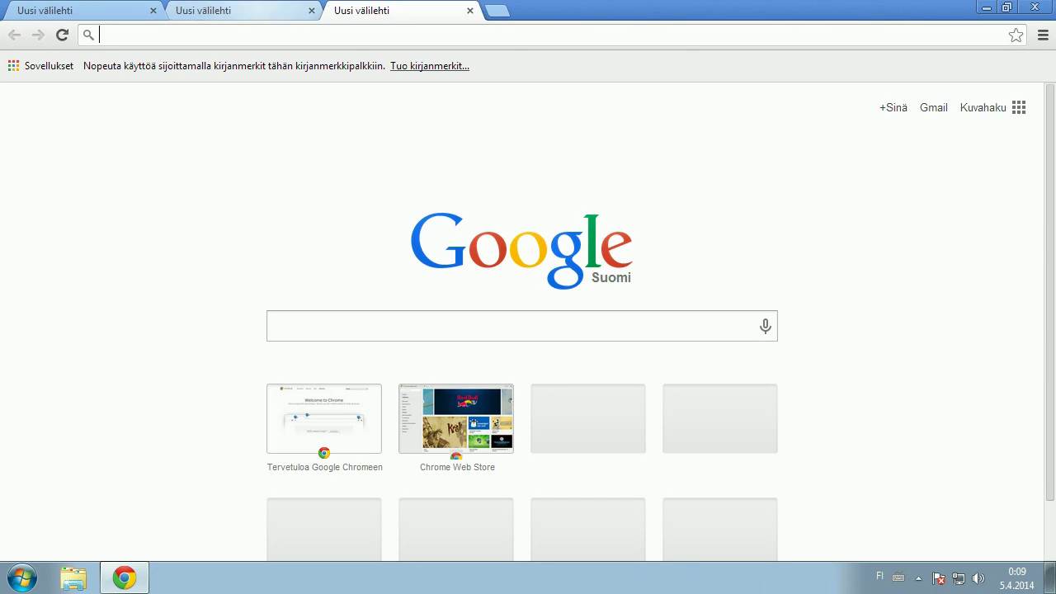
pyautogui.click(311, 10)
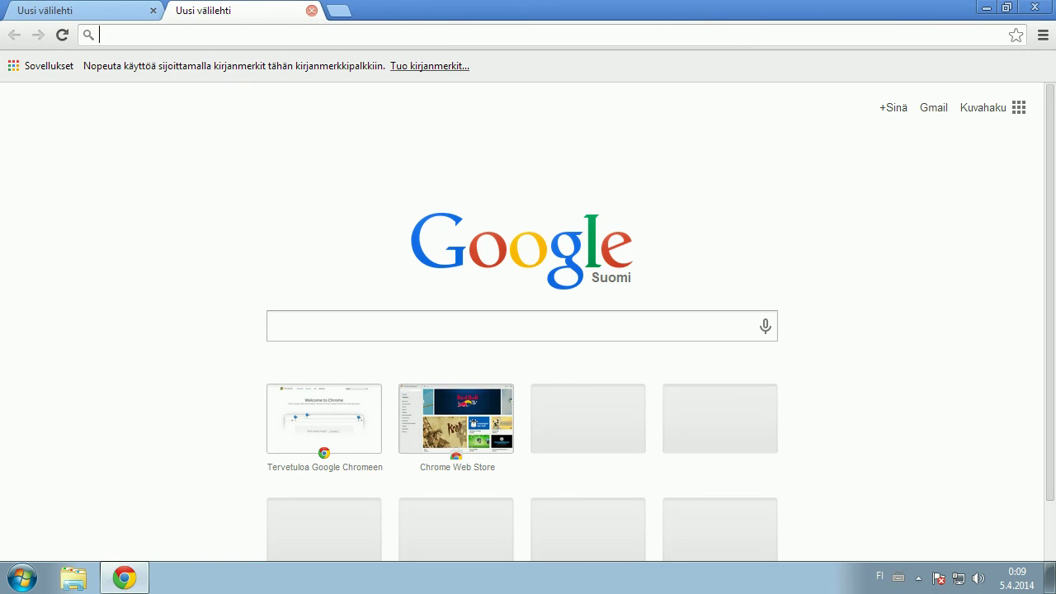
pyautogui.click(311, 10)
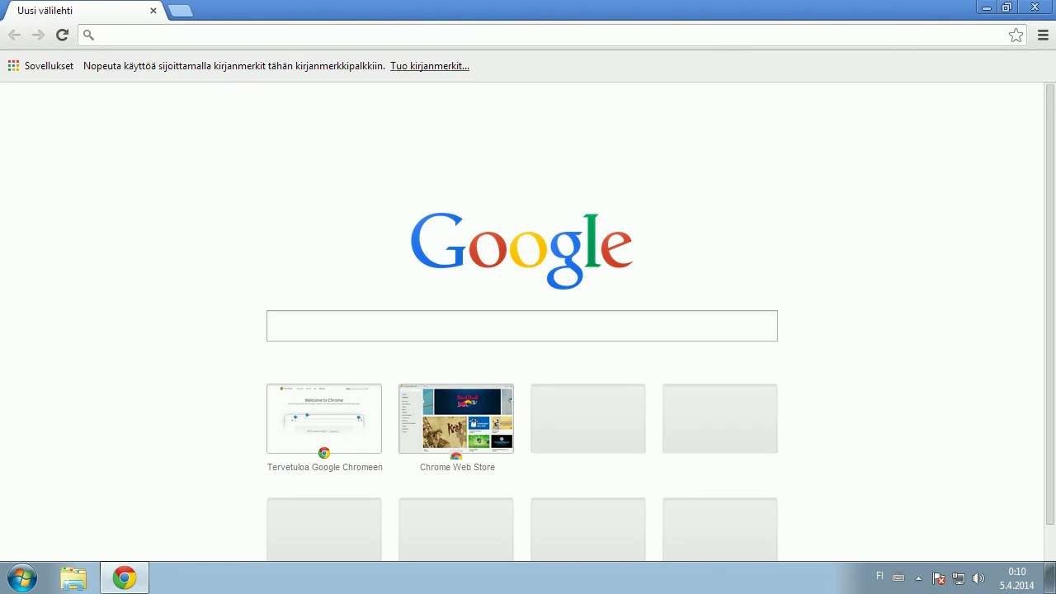
# Open the computer's system properties from the Computer window and launch Device Manager
pyautogui.click(23, 577)
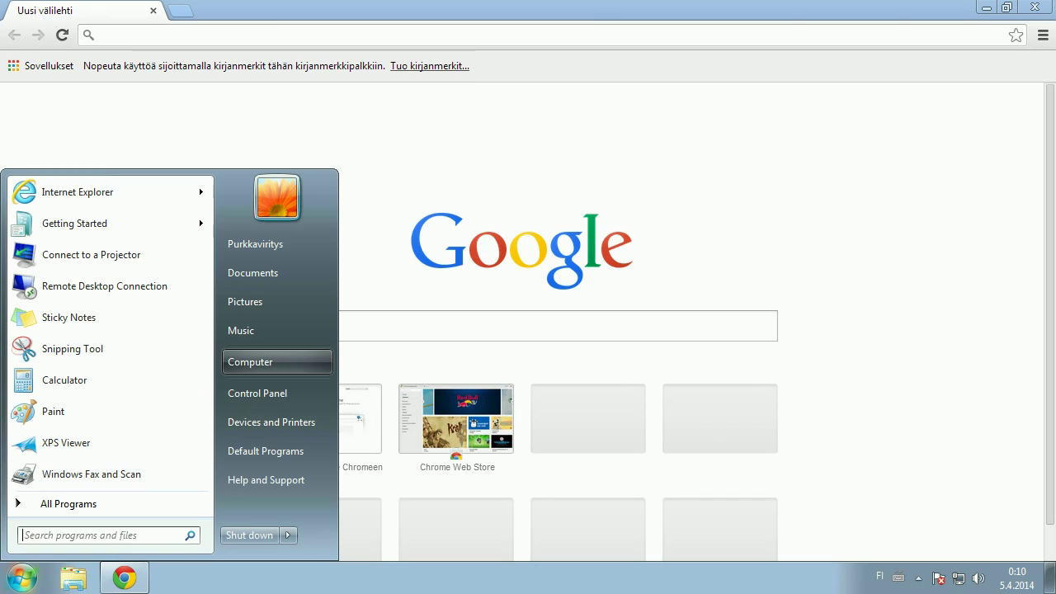
pyautogui.click(264, 362)
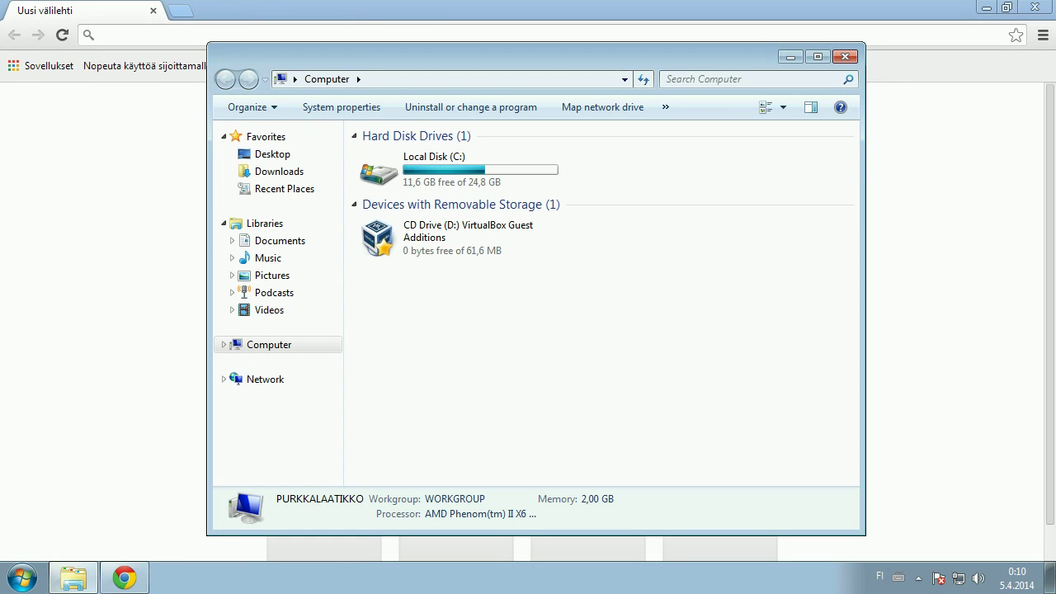
pyautogui.rightClick(277, 344)
pyautogui.click(327, 527)
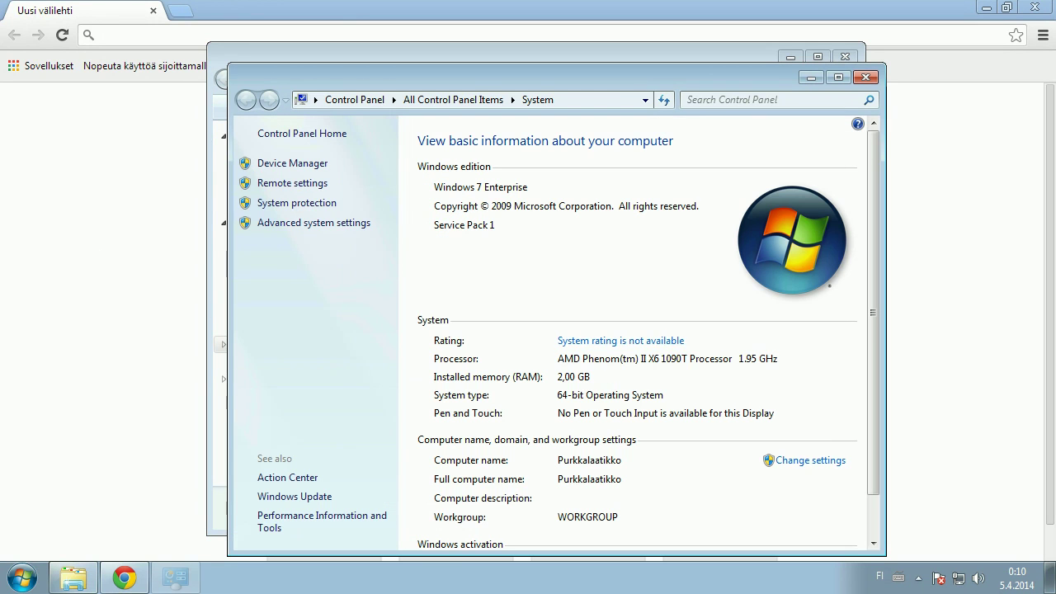
pyautogui.click(292, 163)
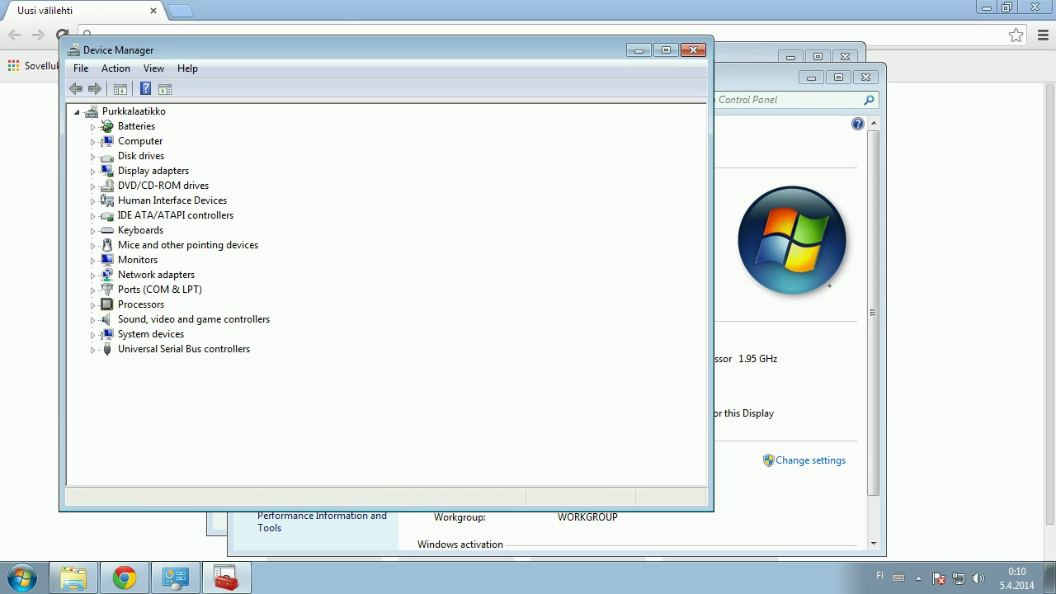
# Disable the HID-compliant mouse under Mice and other pointing devices and confirm the disabling
pyautogui.click(92, 245)
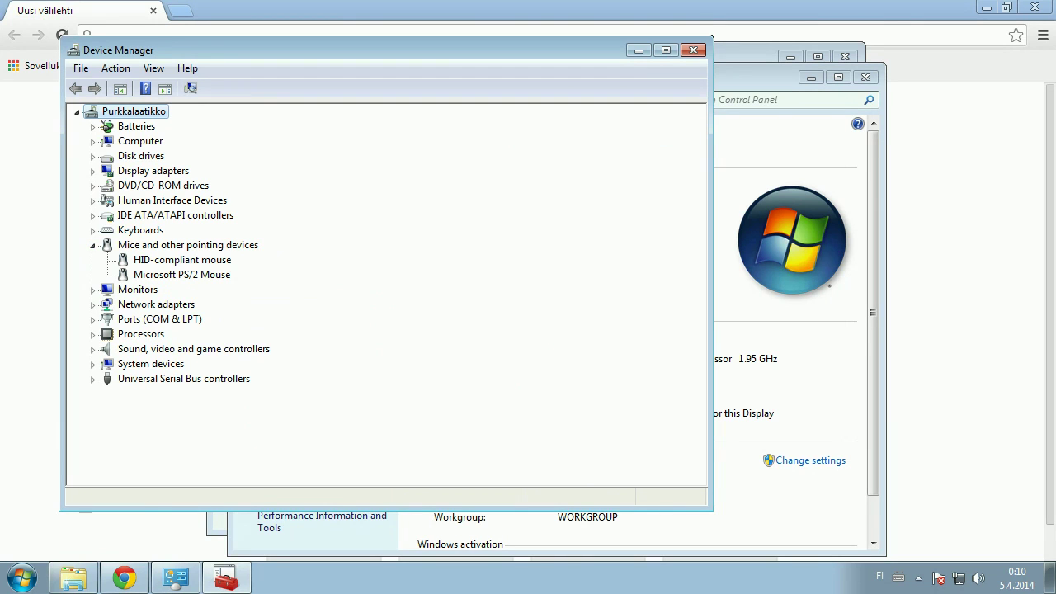
pyautogui.click(182, 260)
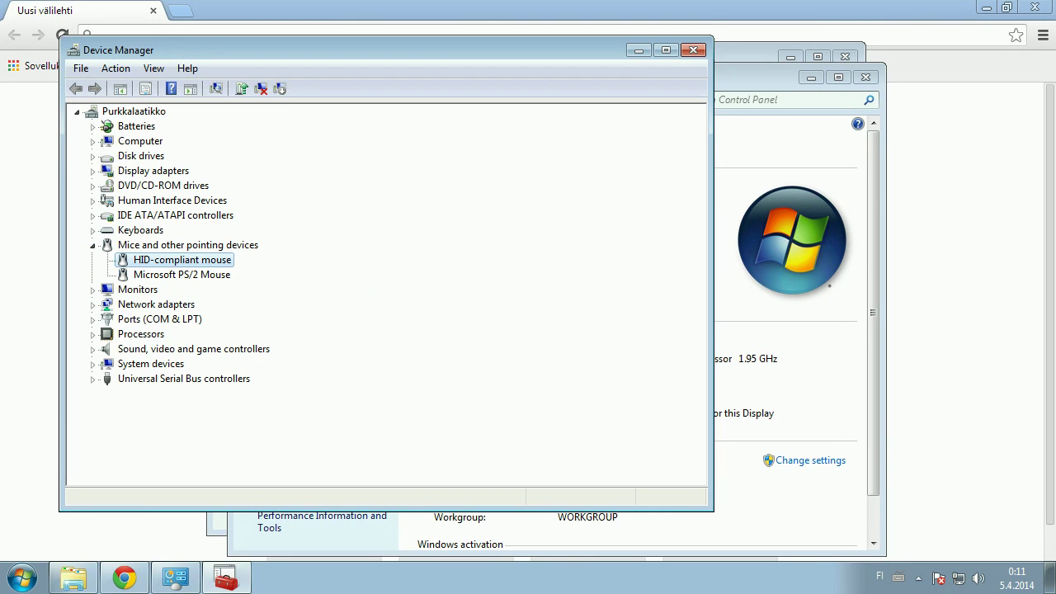
pyautogui.rightClick(228, 260)
pyautogui.click(268, 289)
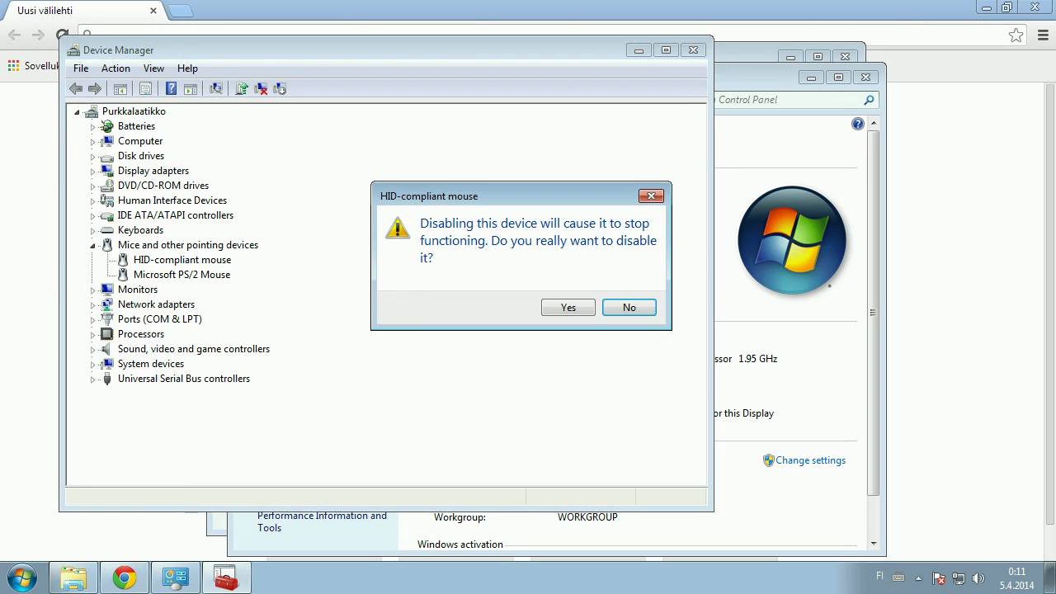
pyautogui.press('y')
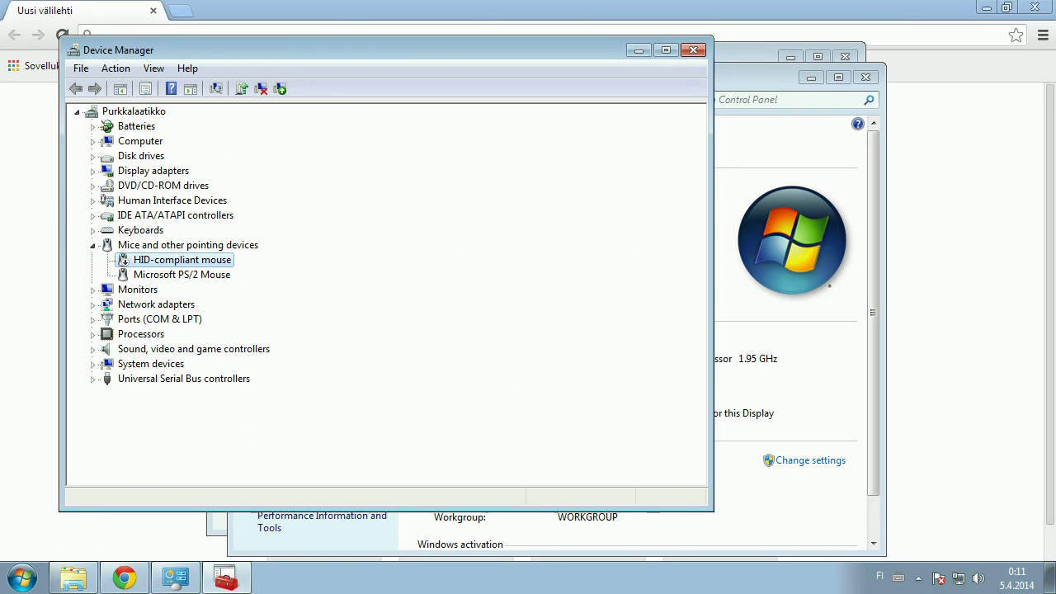
# Switch between the System and Device Manager windows and open the properties of the HID-compliant mouse
pyautogui.hotkey('alt', 'Tab')
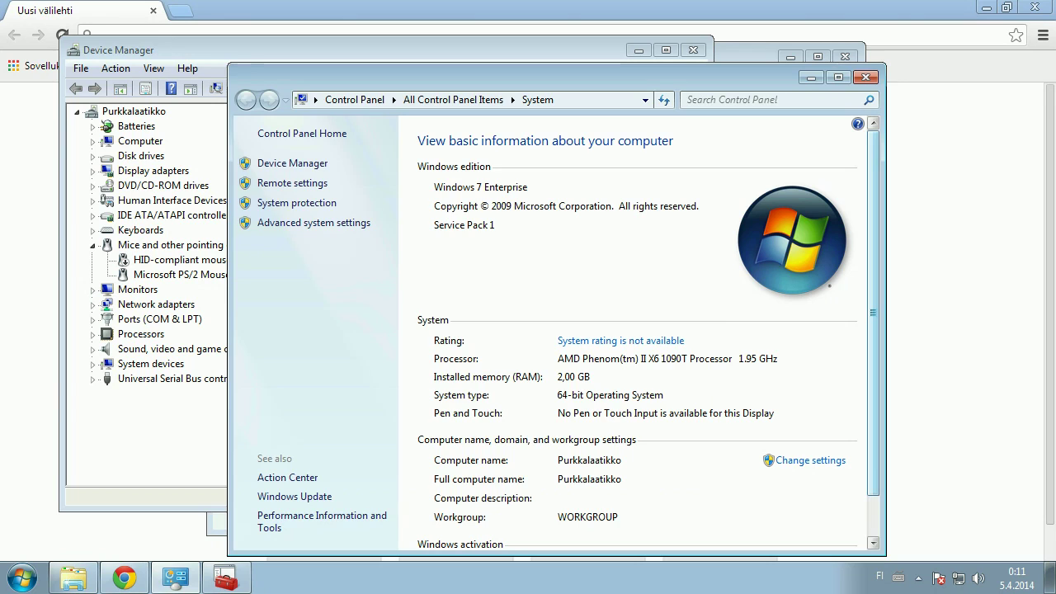
pyautogui.hotkey('alt', 'Tab')
pyautogui.hotkey('alt', 'Tab')
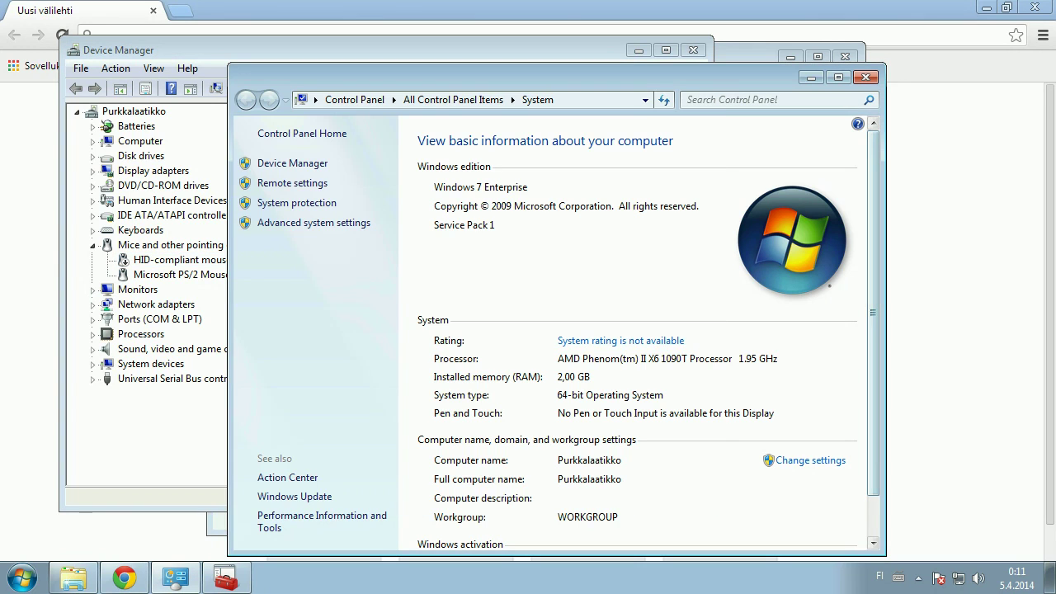
pyautogui.hotkey('alt', 'Tab')
pyautogui.hotkey('shift', 'F10')
pyautogui.press('Up')
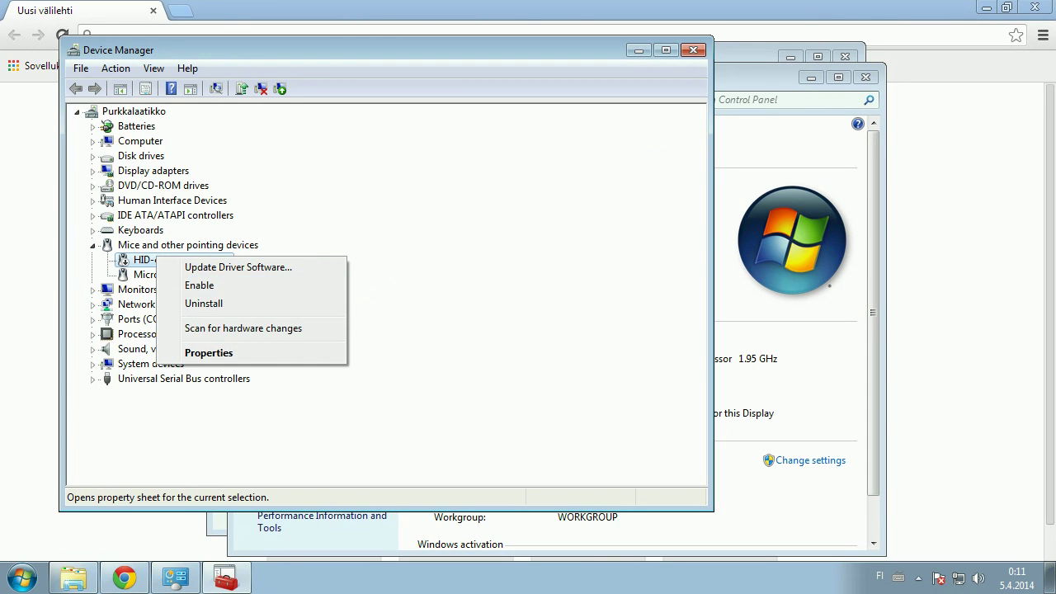
pyautogui.press('Return')
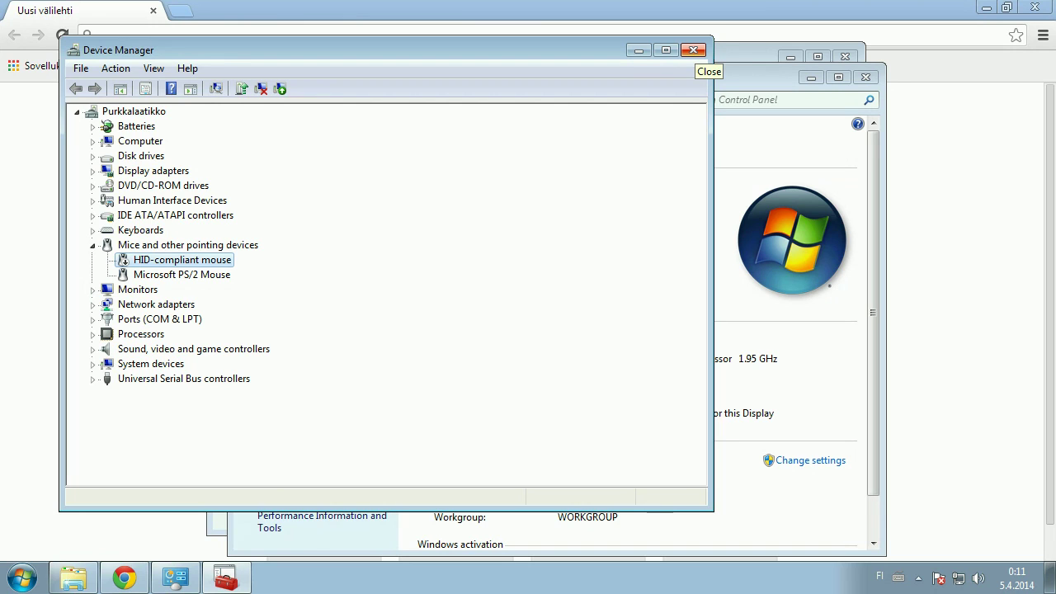
# Close Device Manager and the System window, and open Control Panel from the Computer window
pyautogui.click(693, 51)
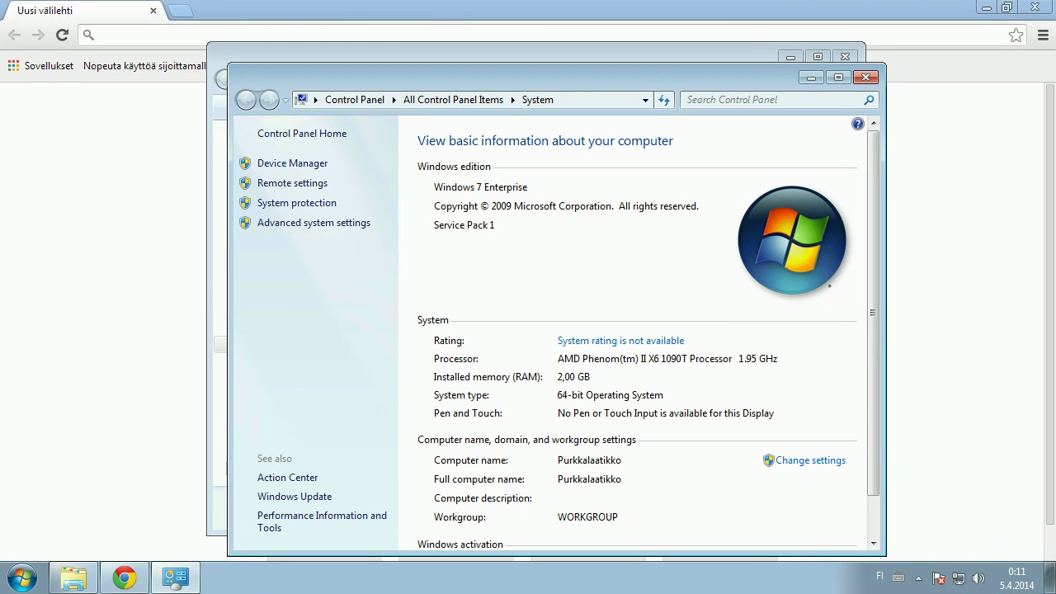
pyautogui.click(865, 76)
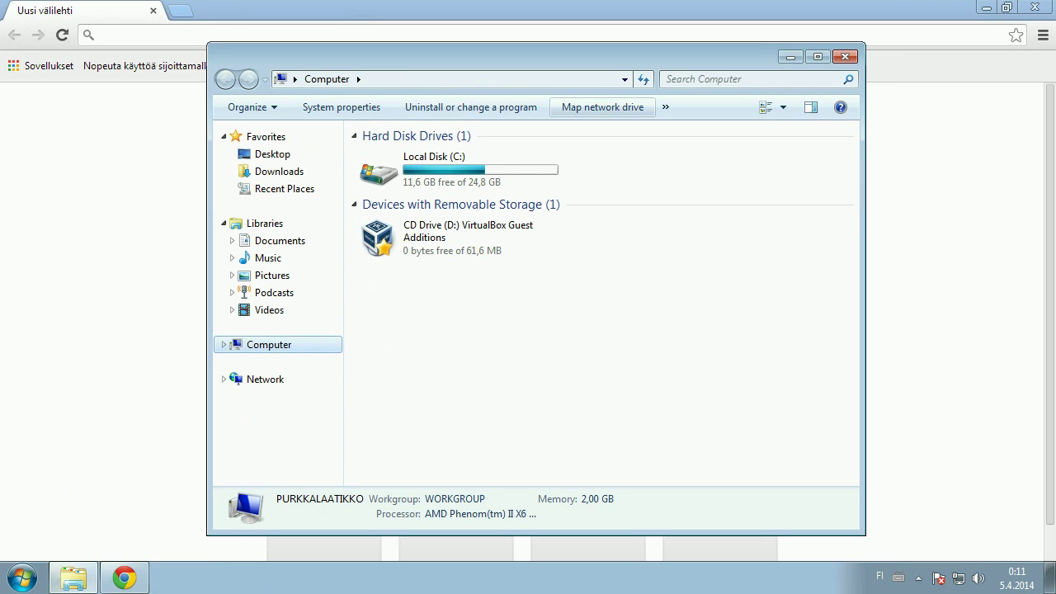
pyautogui.click(666, 107)
pyautogui.click(727, 129)
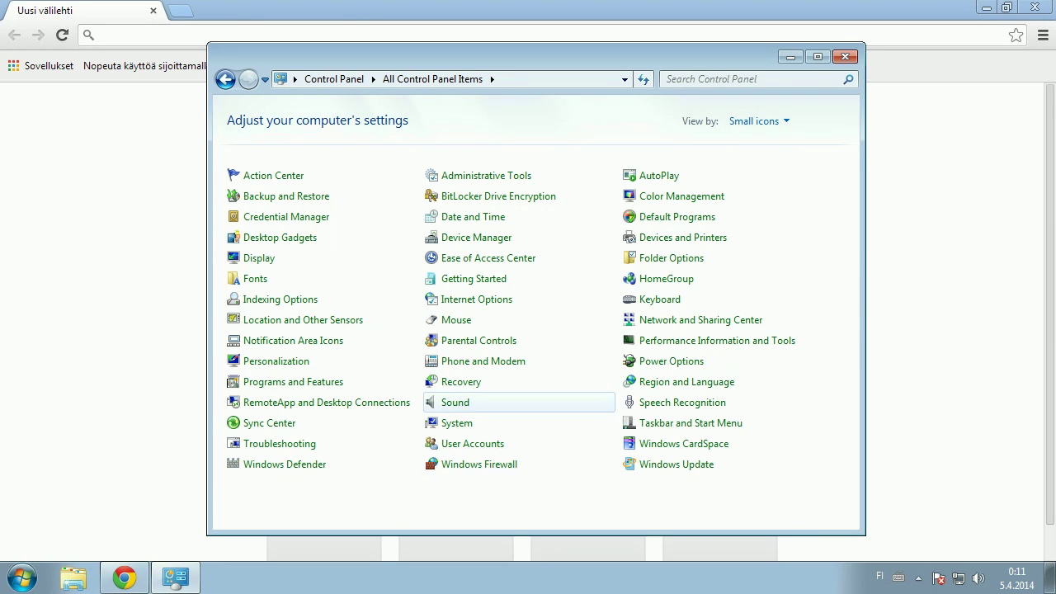
# Set USB selective suspend to Disabled in the Balanced plan's advanced power settings, and return to All Control Panel Items
pyautogui.click(671, 360)
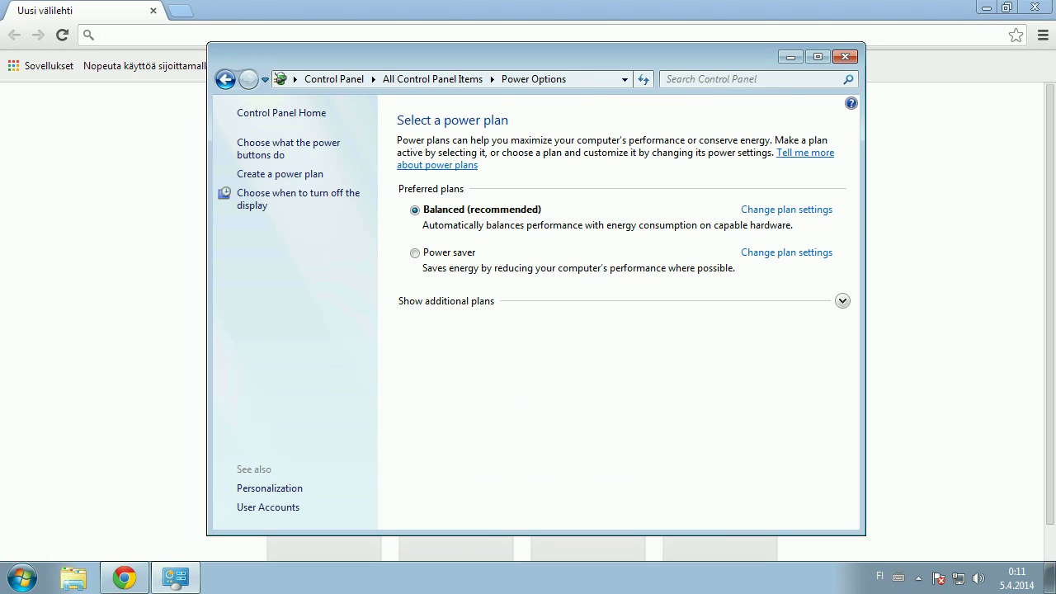
pyautogui.click(786, 210)
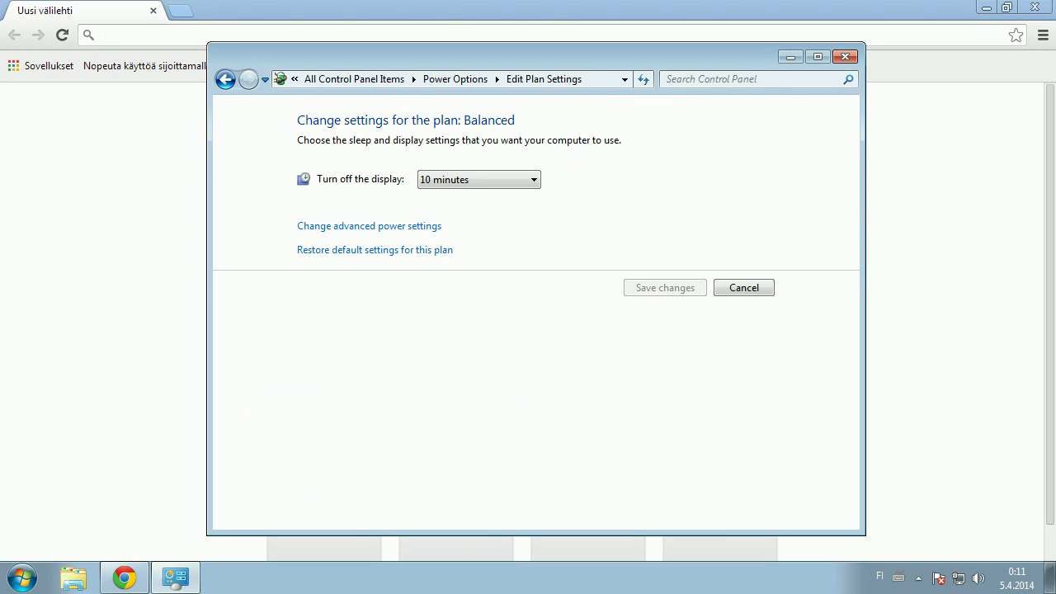
pyautogui.click(369, 226)
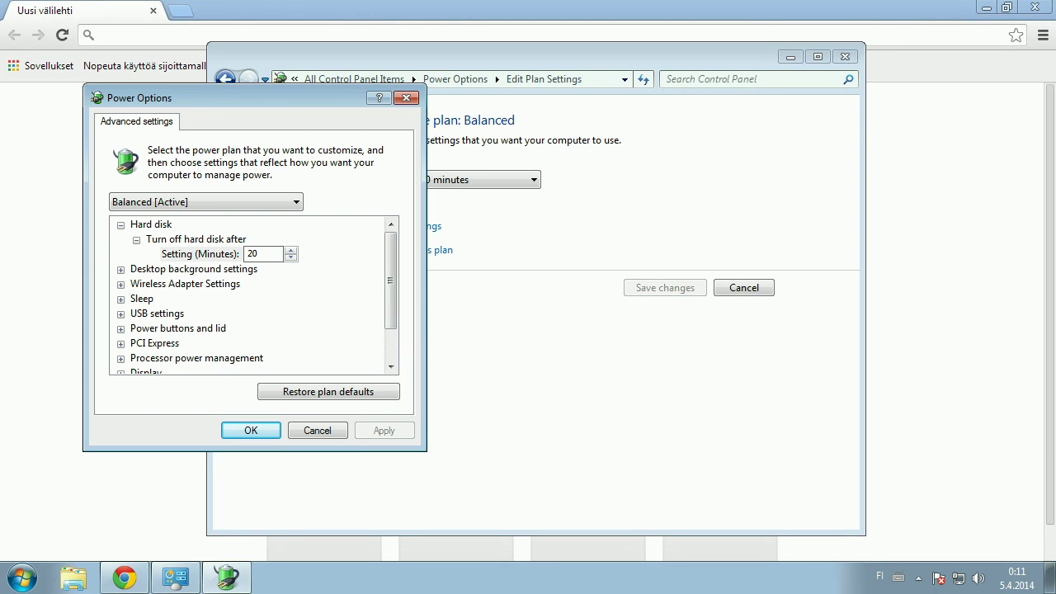
pyautogui.click(136, 328)
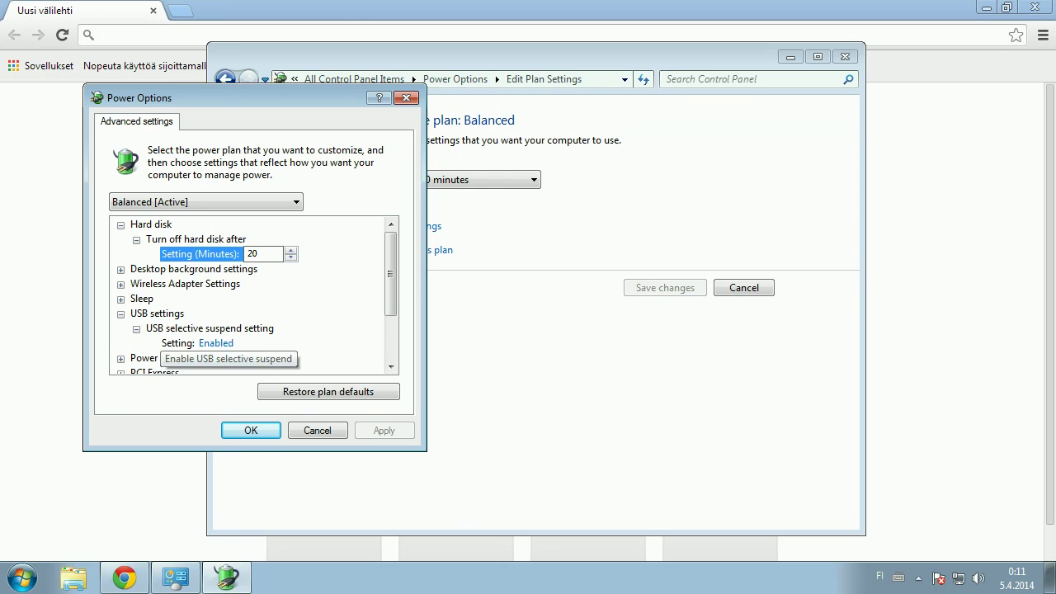
pyautogui.click(177, 343)
pyautogui.hotkey('alt', 'Down')
pyautogui.press('Up')
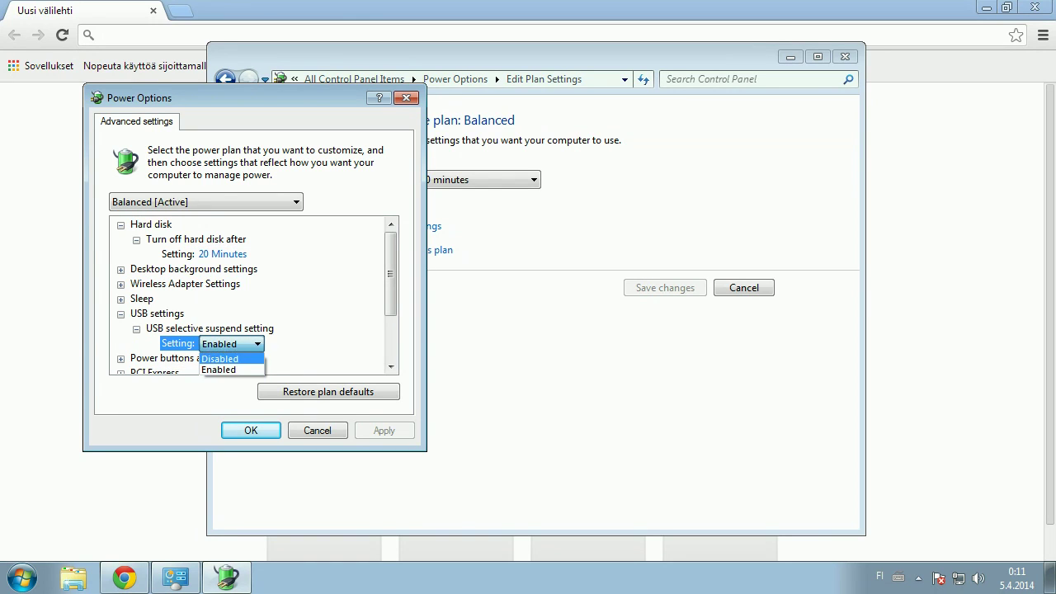
pyautogui.press('Return')
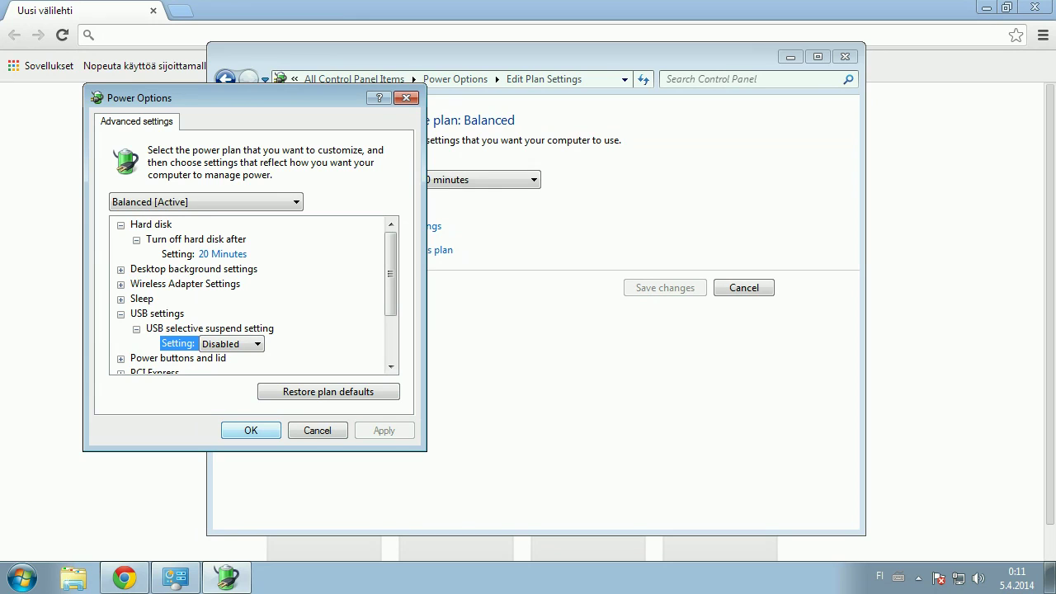
pyautogui.press('Return')
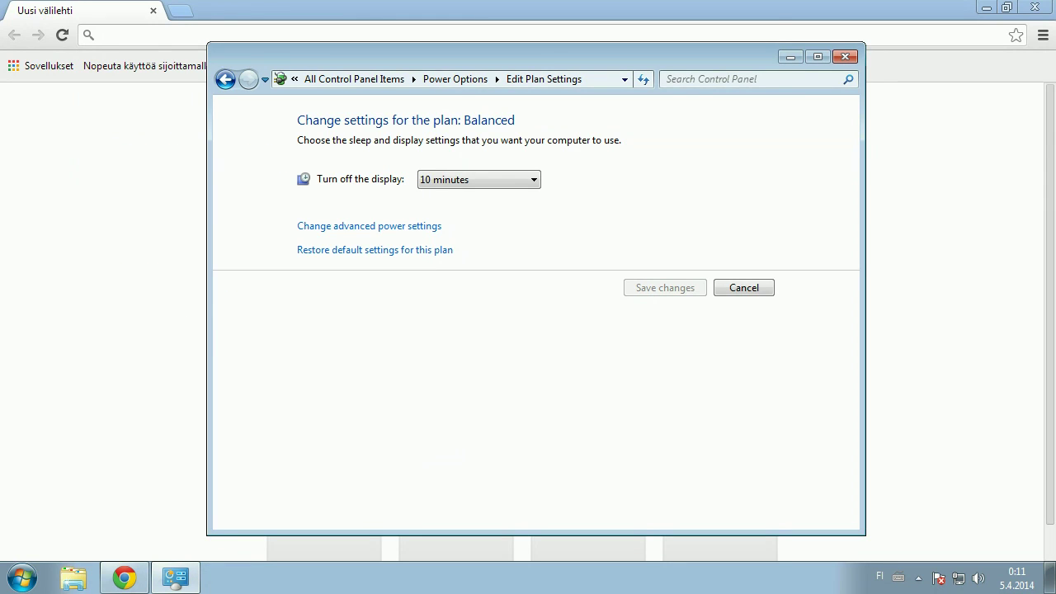
pyautogui.hotkey('alt', 'Left')
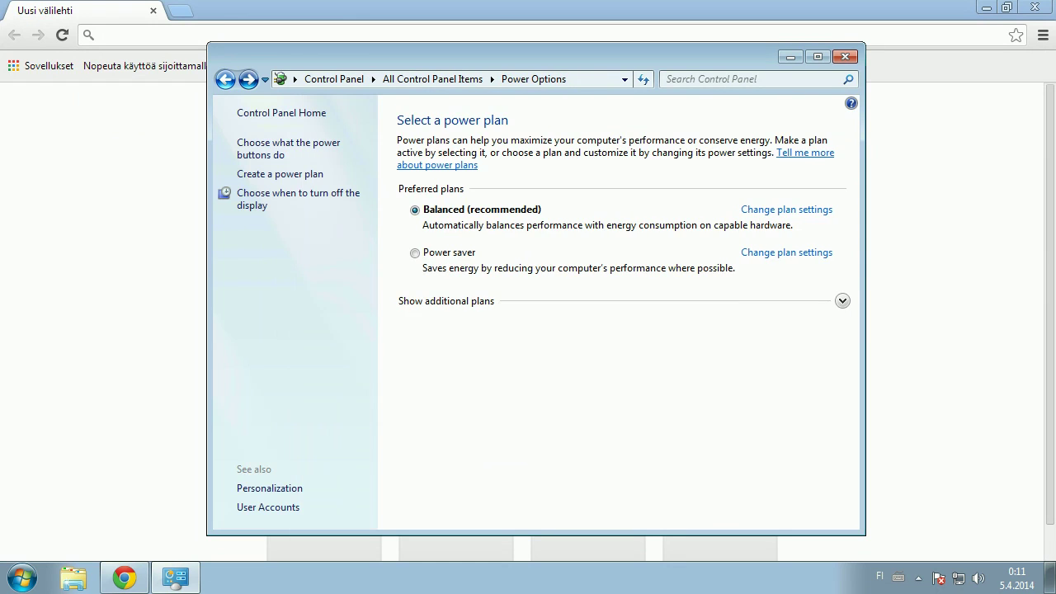
pyautogui.hotkey('alt', 'Left')
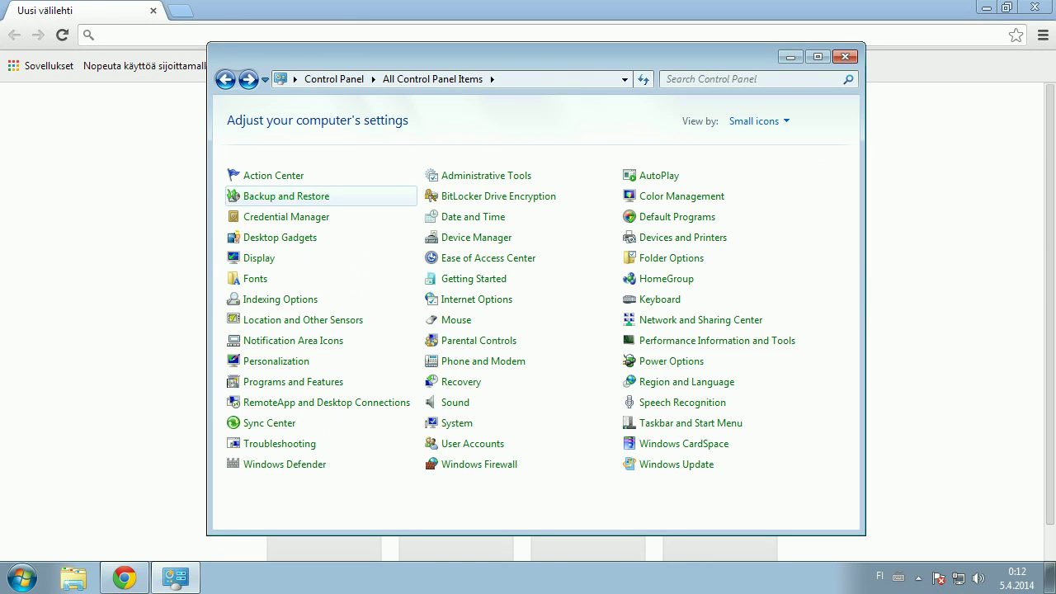
# Open Device Manager and examine the Microsoft PS/2 Mouse's general, driver, details and resource properties, and dismiss them without changes
pyautogui.click(476, 236)
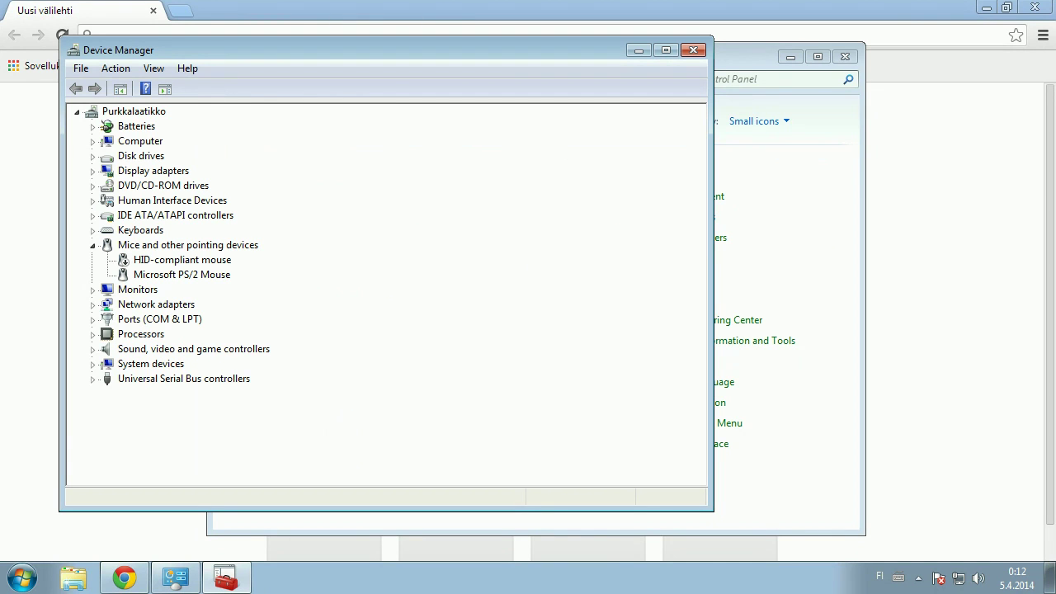
pyautogui.rightClick(157, 275)
pyautogui.click(248, 356)
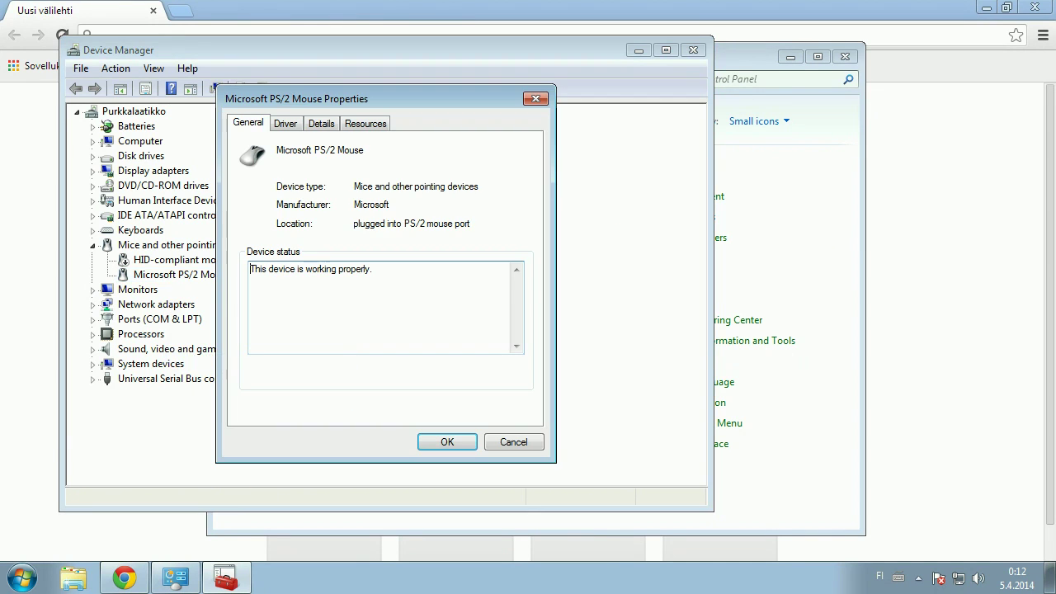
pyautogui.click(365, 123)
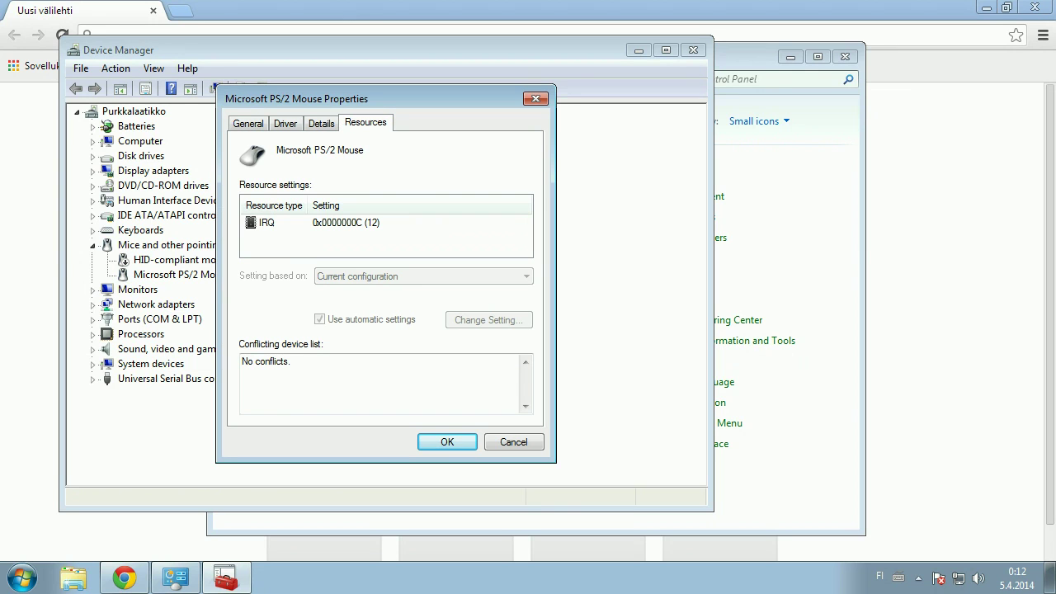
pyautogui.press('Left')
pyautogui.press('Left')
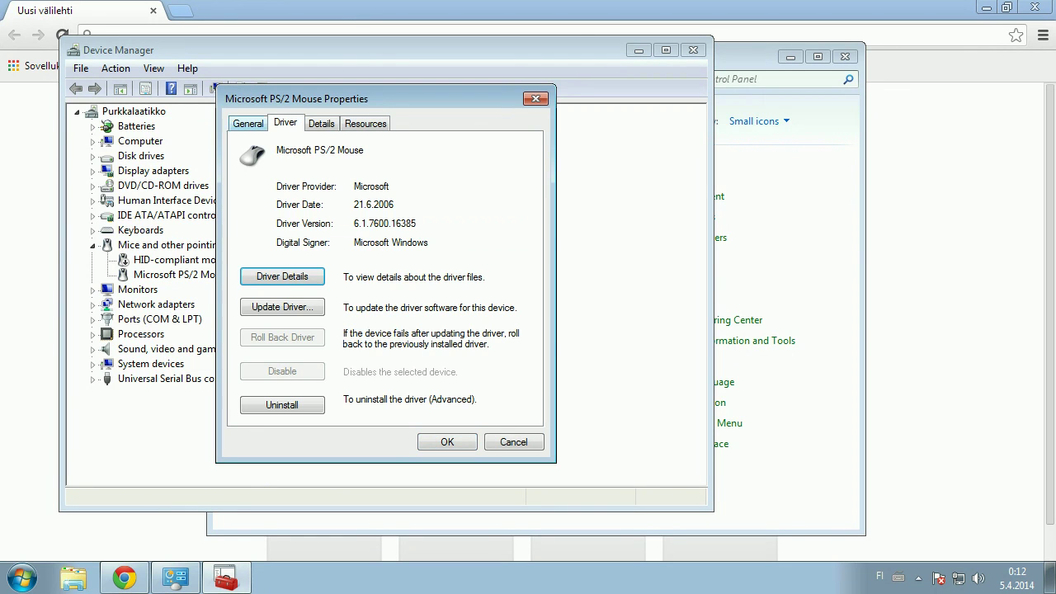
pyautogui.press('Left')
pyautogui.press('Right')
pyautogui.press('Right')
pyautogui.press('Right')
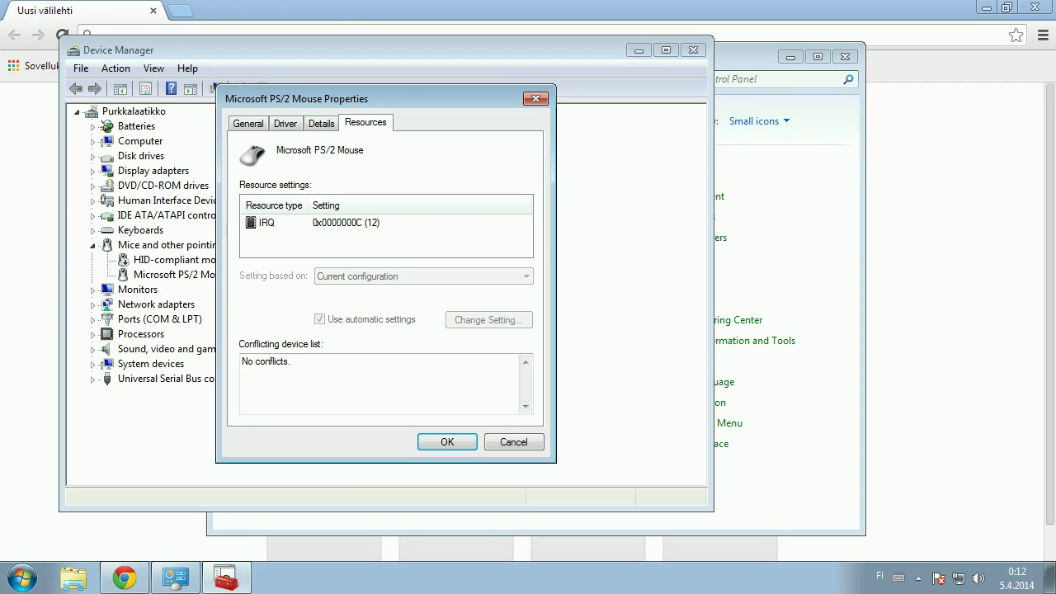
pyautogui.press('Left')
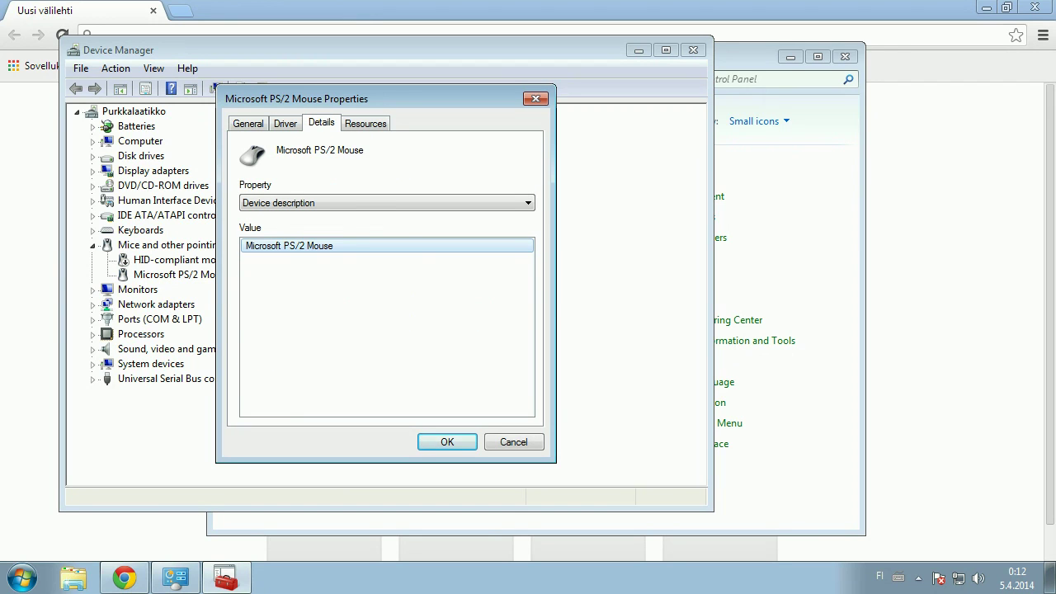
pyautogui.press('Left')
pyautogui.press('Left')
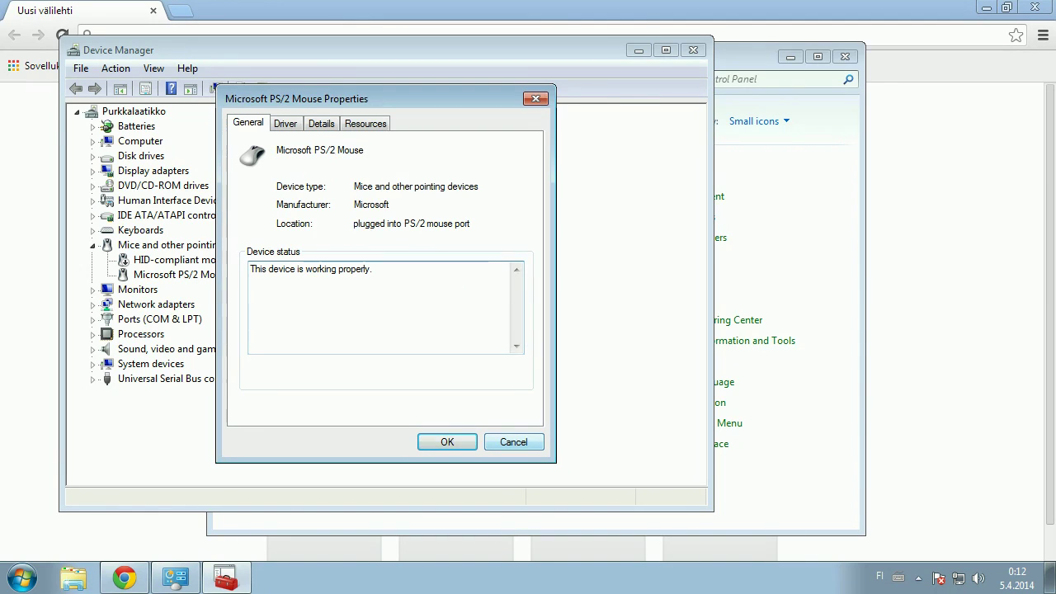
pyautogui.press('Escape')
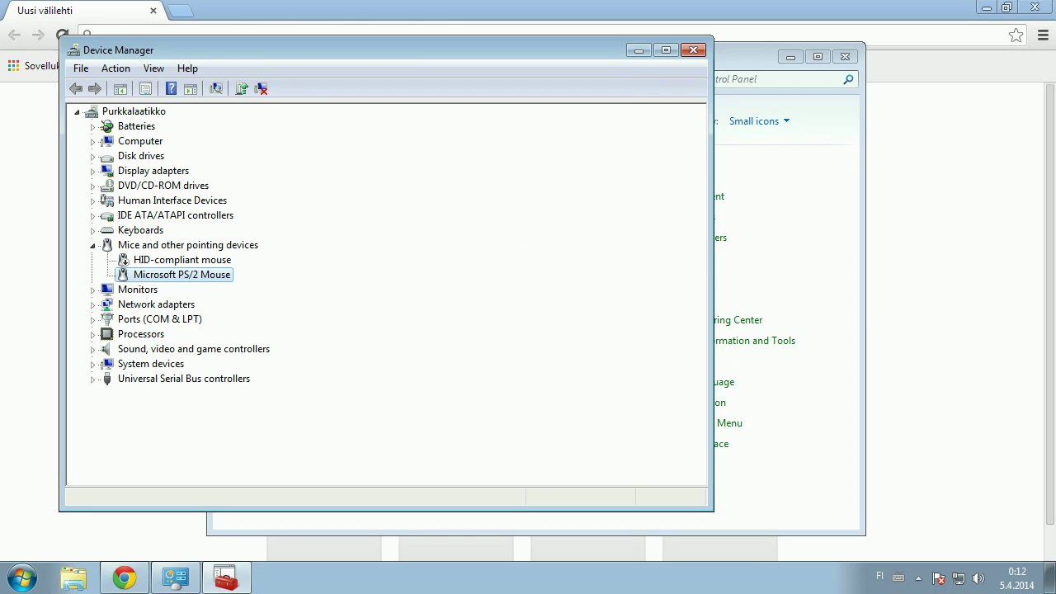
# Close the Control Panel, Device Manager and Chrome windows to return to the desktop
pyautogui.hotkey('alt', 'Tab')
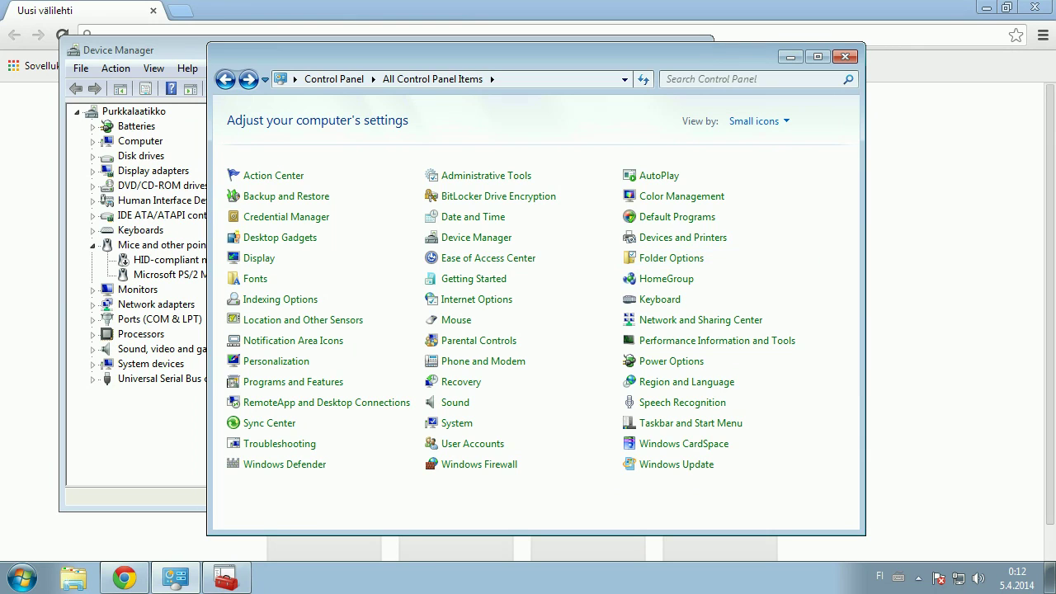
pyautogui.click(844, 56)
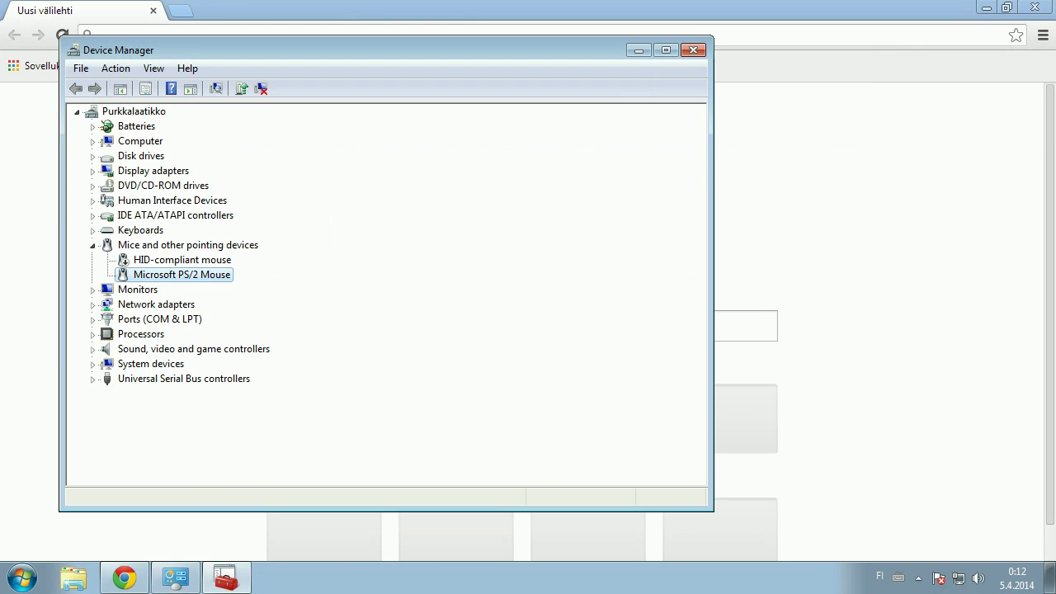
pyautogui.click(694, 48)
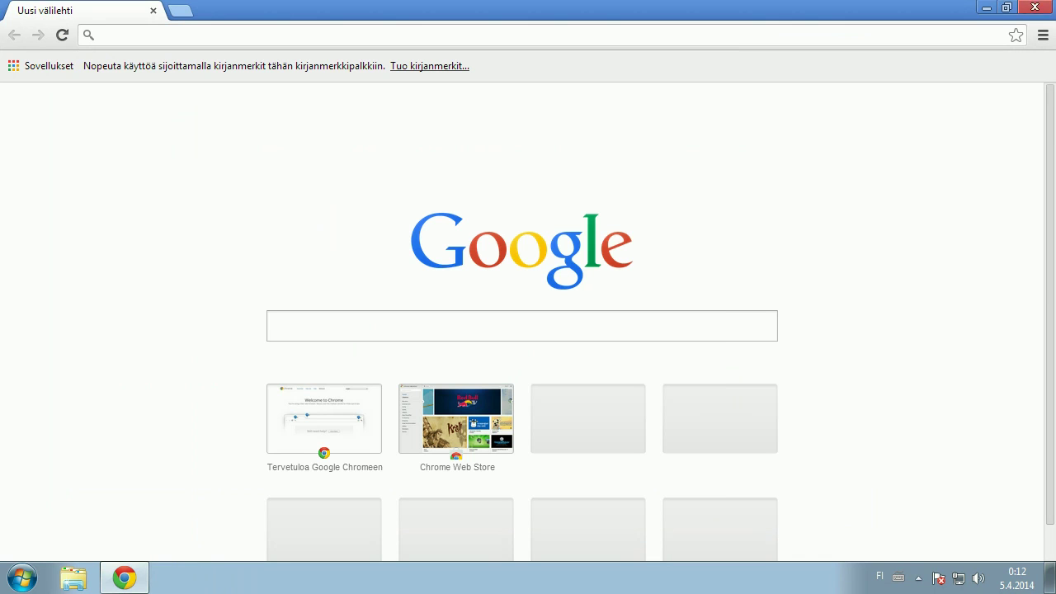
pyautogui.click(1034, 6)
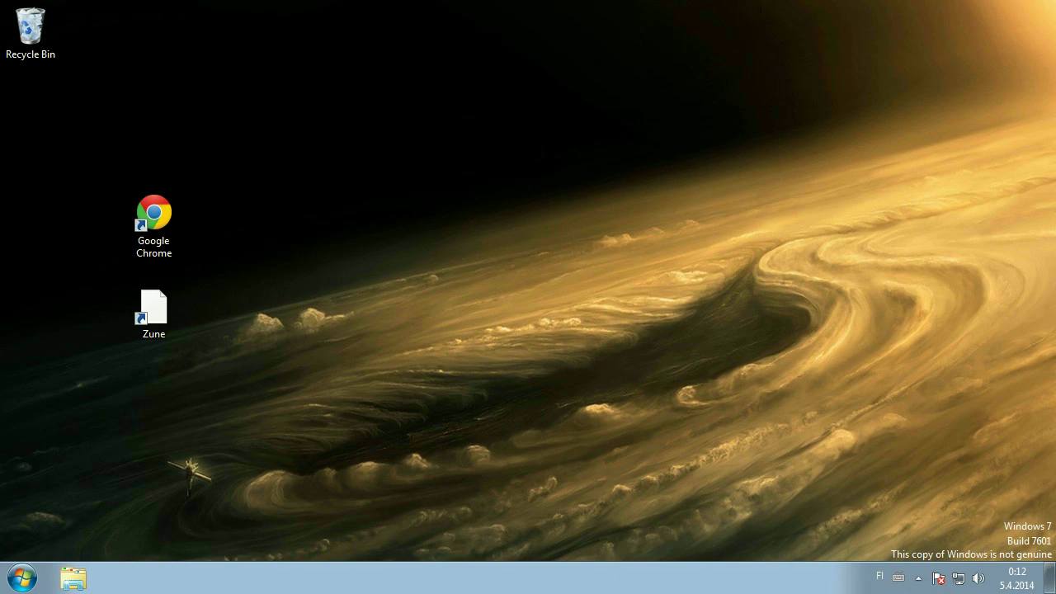